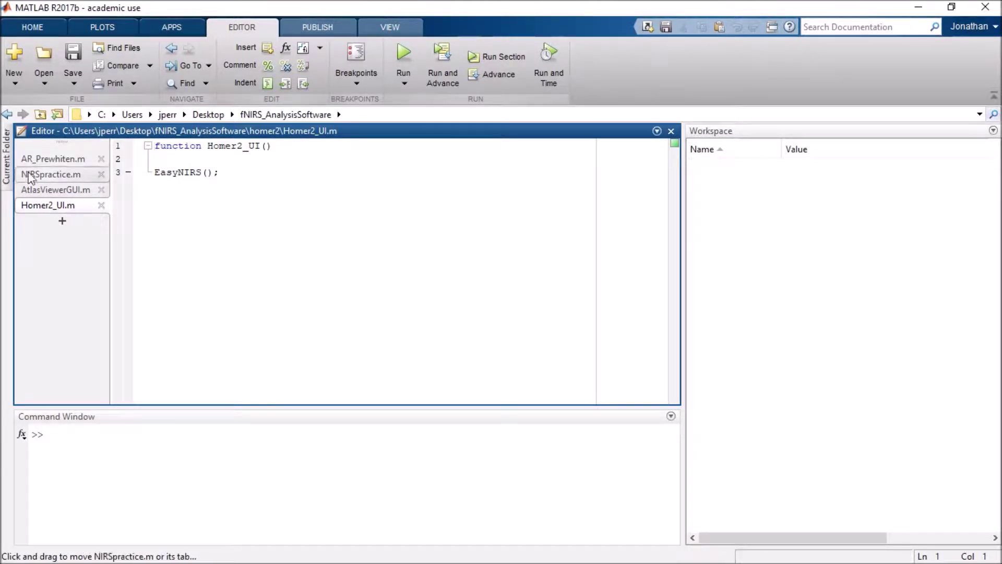
# - Locate AtlasViewerGUI.m under homer2 > PACKAGES > AtlasViewerGUI in the current folder browser
pyautogui.click(7, 162)
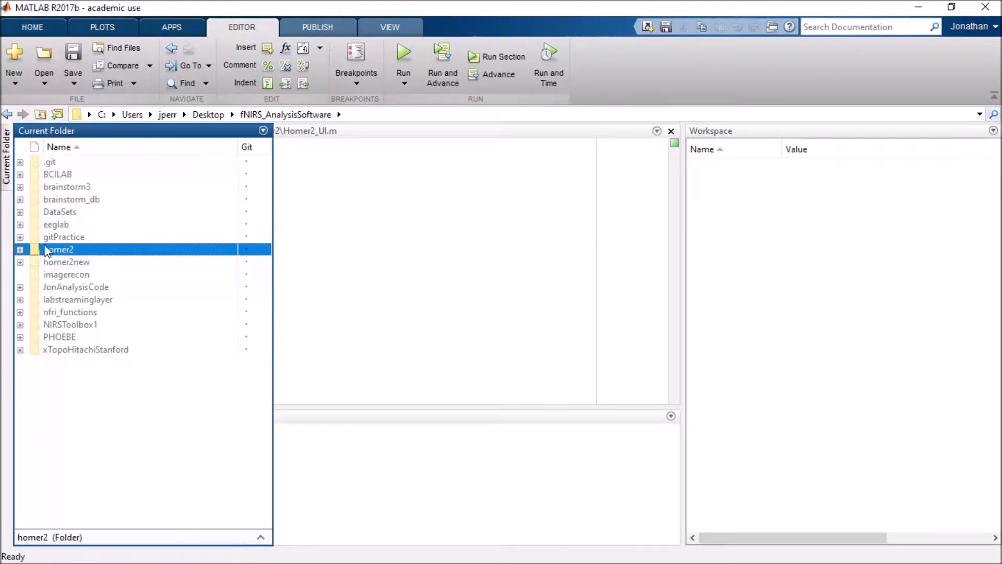
pyautogui.click(20, 250)
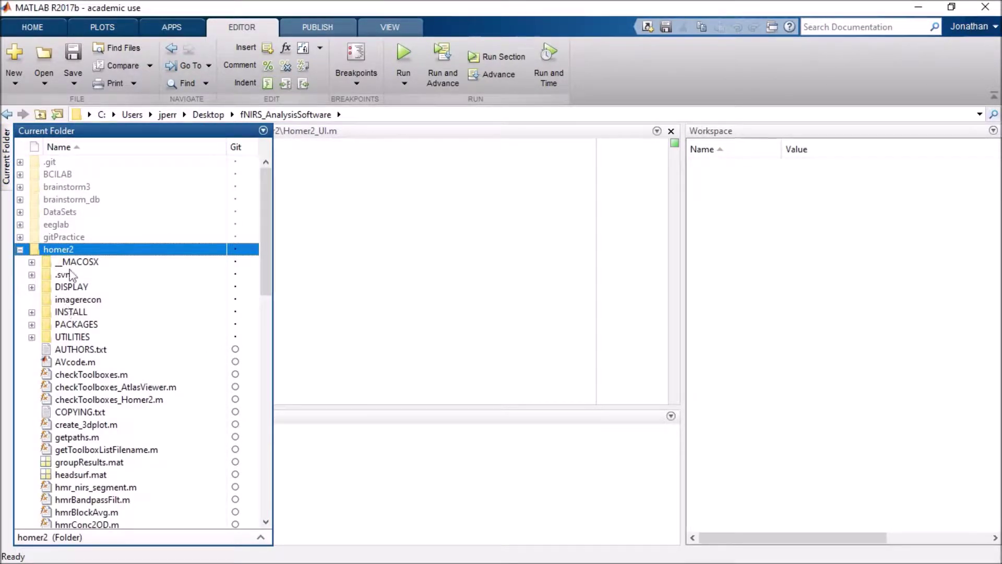
pyautogui.click(32, 325)
pyautogui.click(48, 338)
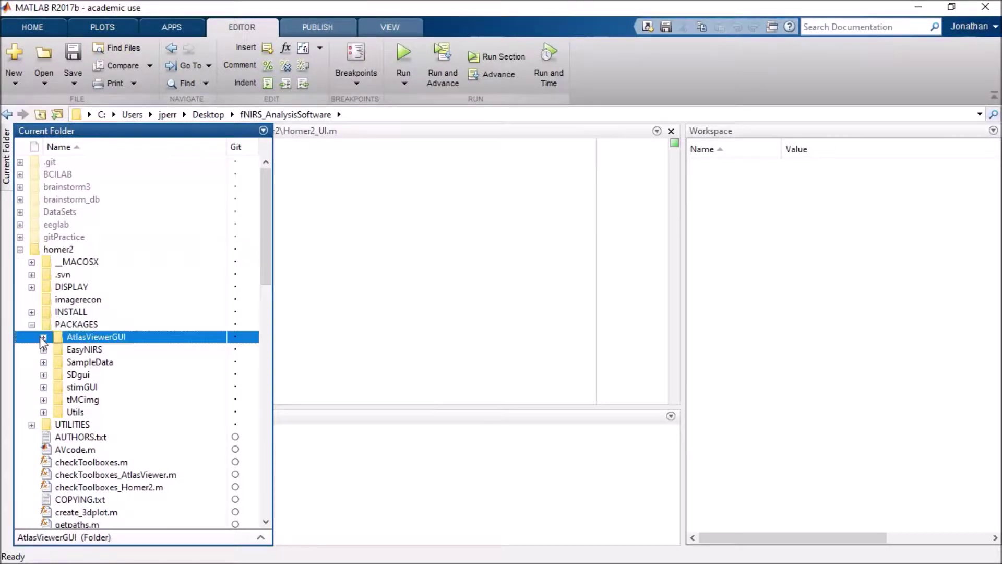
pyautogui.click(43, 338)
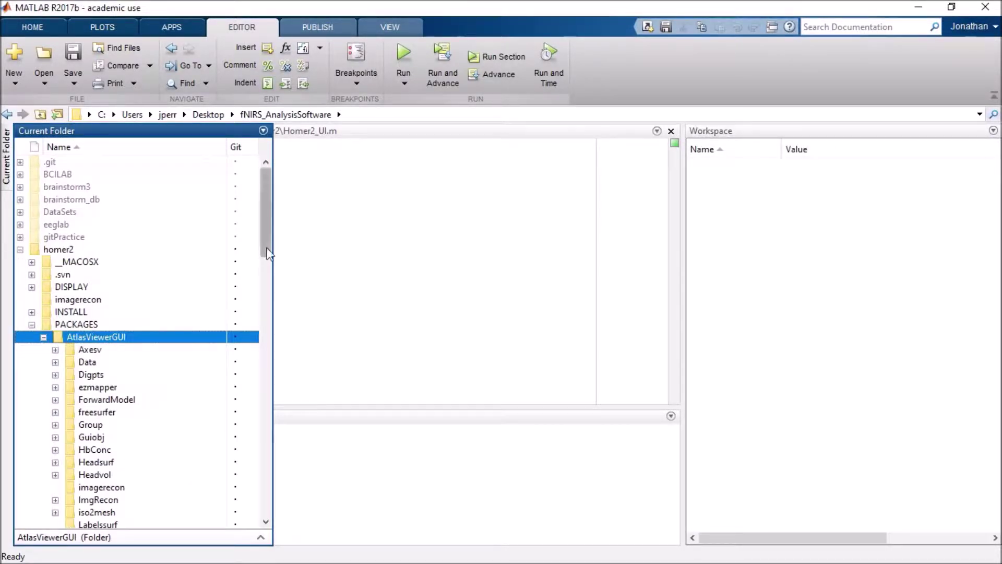
pyautogui.moveTo(263, 250); pyautogui.dragTo(264, 344)
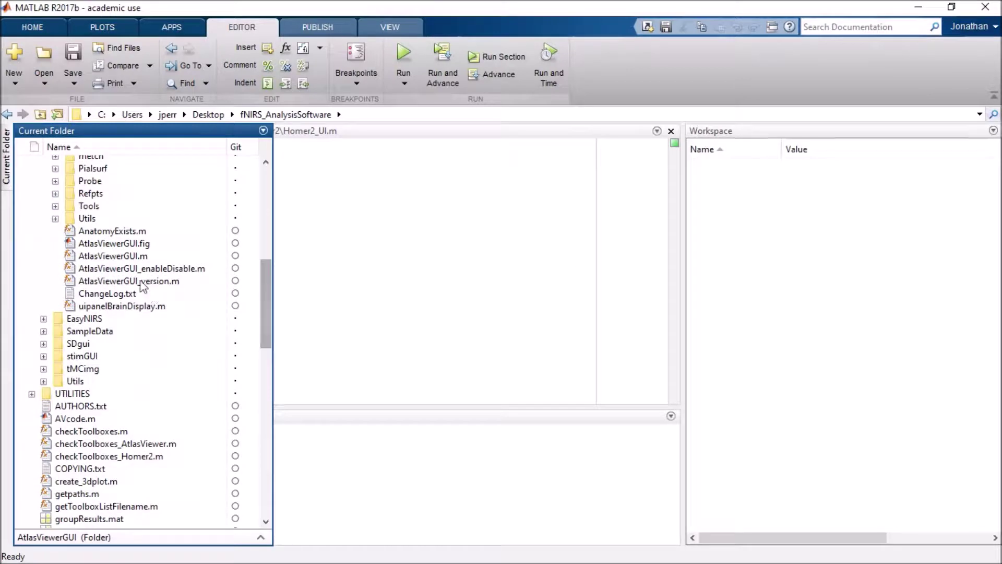
pyautogui.click(113, 256)
pyautogui.click(219, 172)
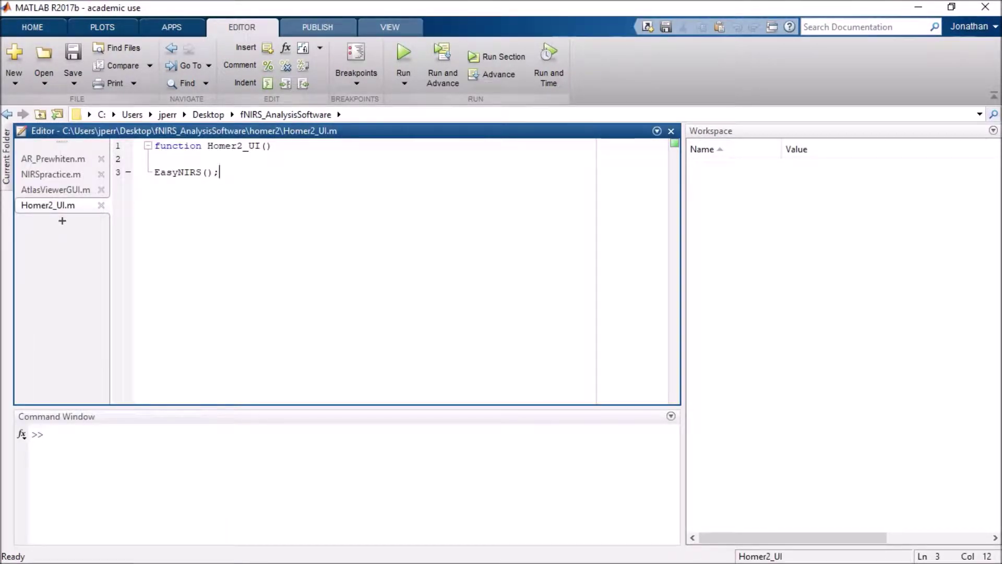
# - Run Homer2_UI on the Documents > NIRx > Data > 2018-11-26 > 2018-11-26_001 folder
pyautogui.click(402, 55)
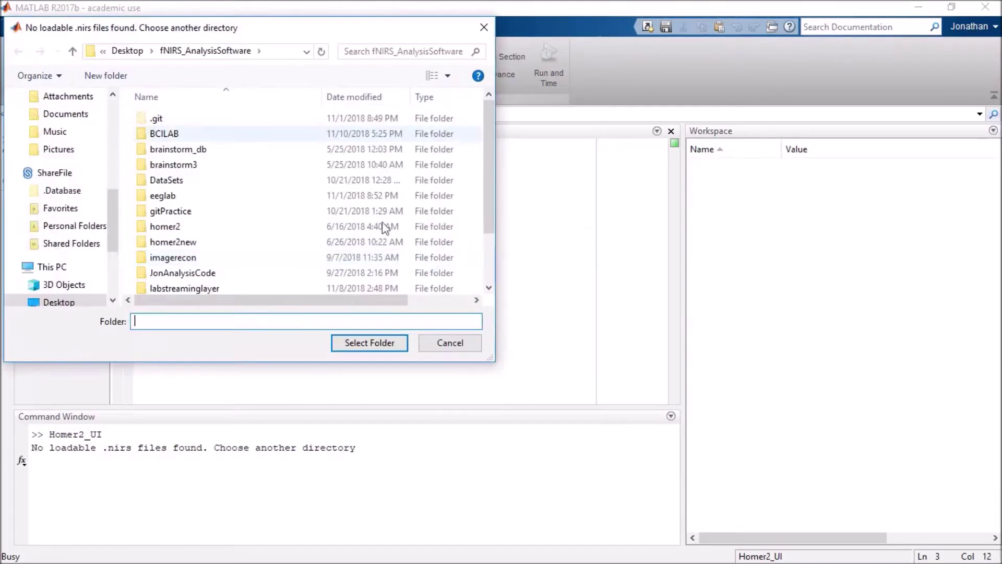
pyautogui.moveTo(112, 221); pyautogui.dragTo(114, 281)
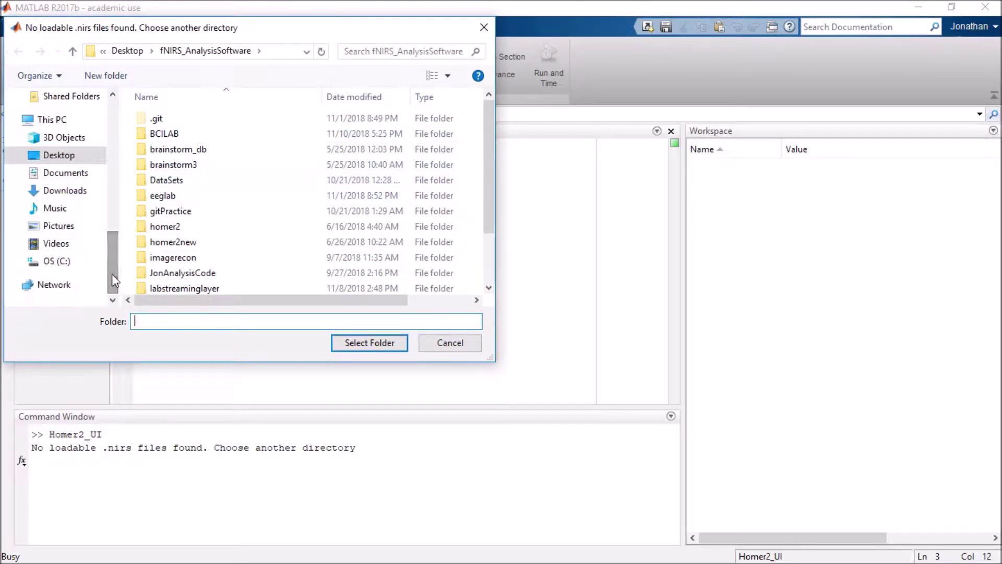
pyautogui.click(75, 177)
pyautogui.doubleClick(169, 229)
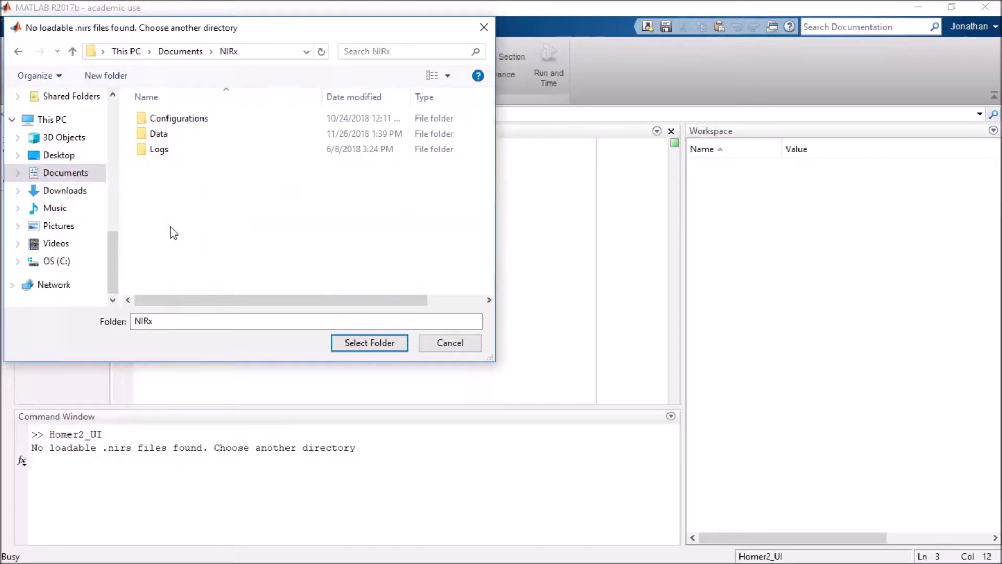
pyautogui.doubleClick(173, 139)
pyautogui.scroll(-1, 222, 285)
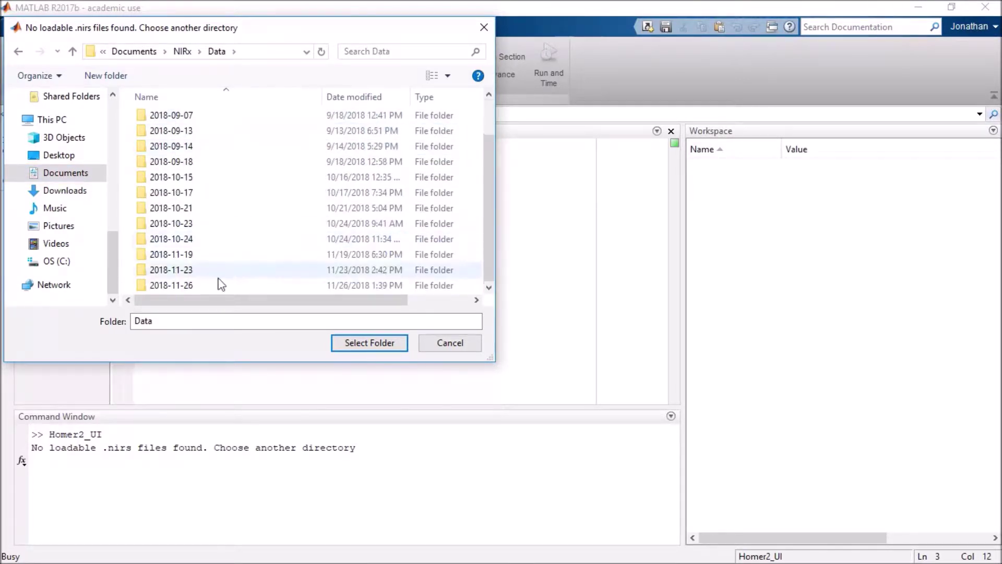
pyautogui.doubleClick(199, 286)
pyautogui.doubleClick(210, 124)
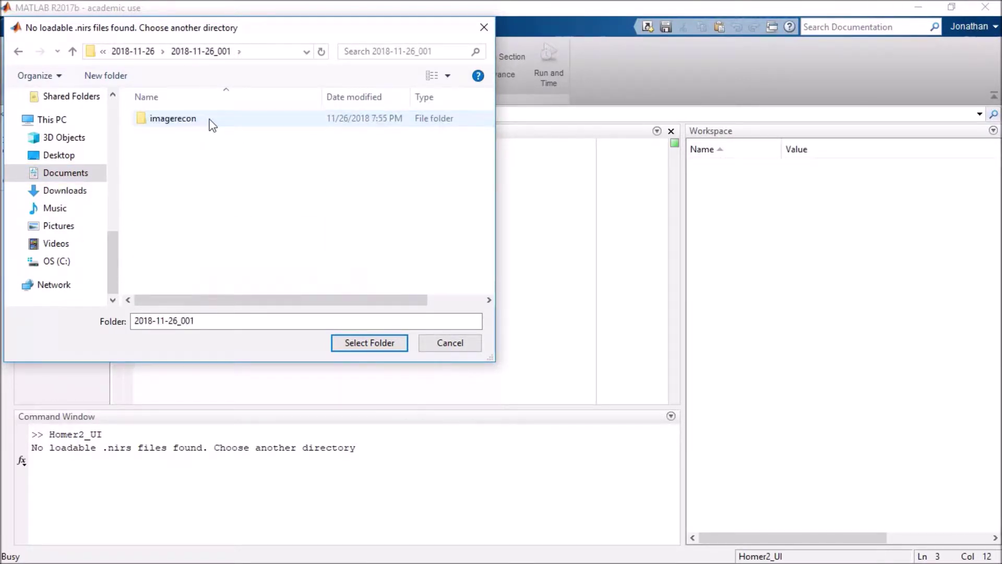
pyautogui.click(361, 343)
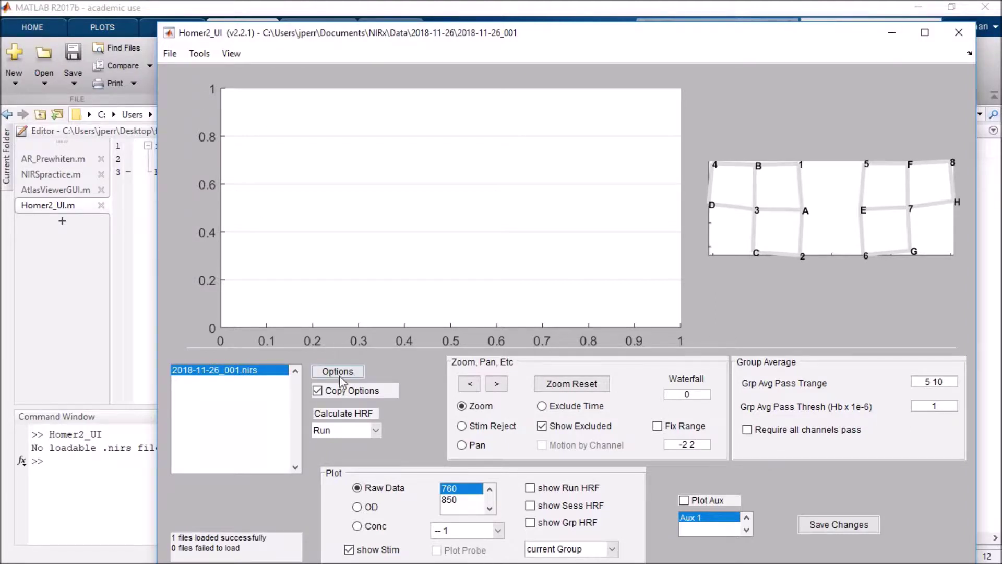
# - Review the processing options, then plot raw traces for the channels around source 1
pyautogui.click(343, 372)
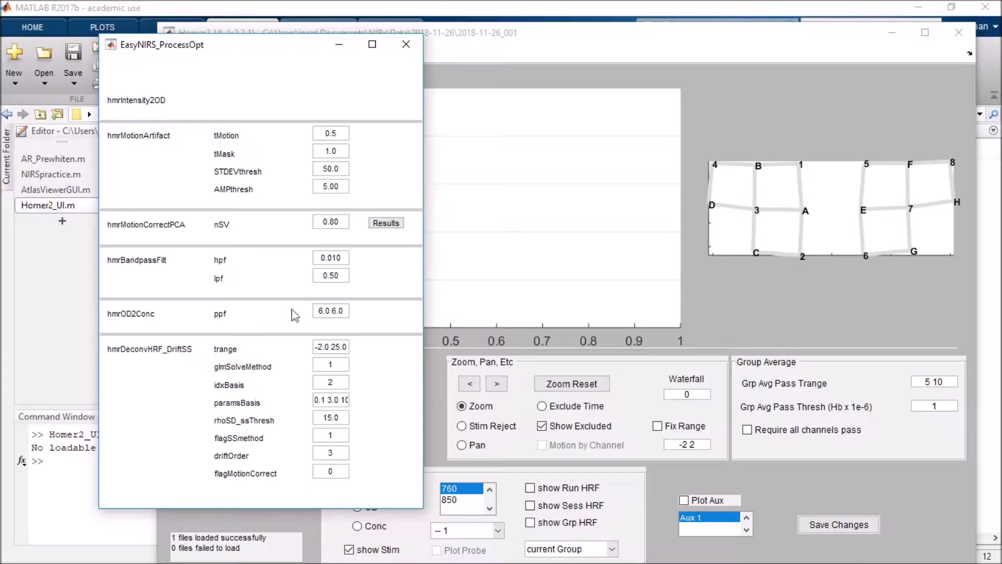
pyautogui.click(405, 44)
pyautogui.click(801, 177)
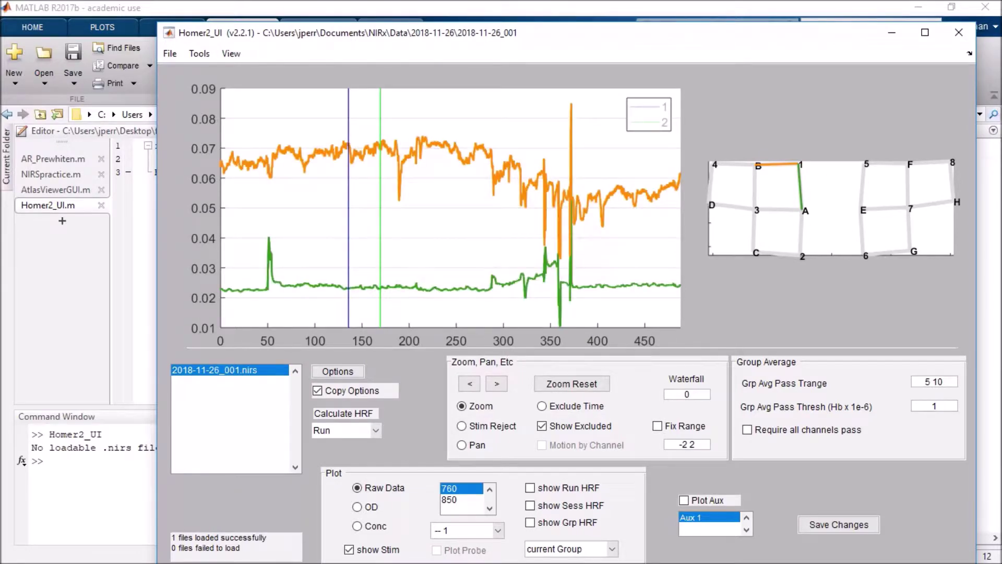
# - Calculate the group-level HRF, save it over groupResults.mat, and return to the MATLAB editor
pyautogui.click(375, 430)
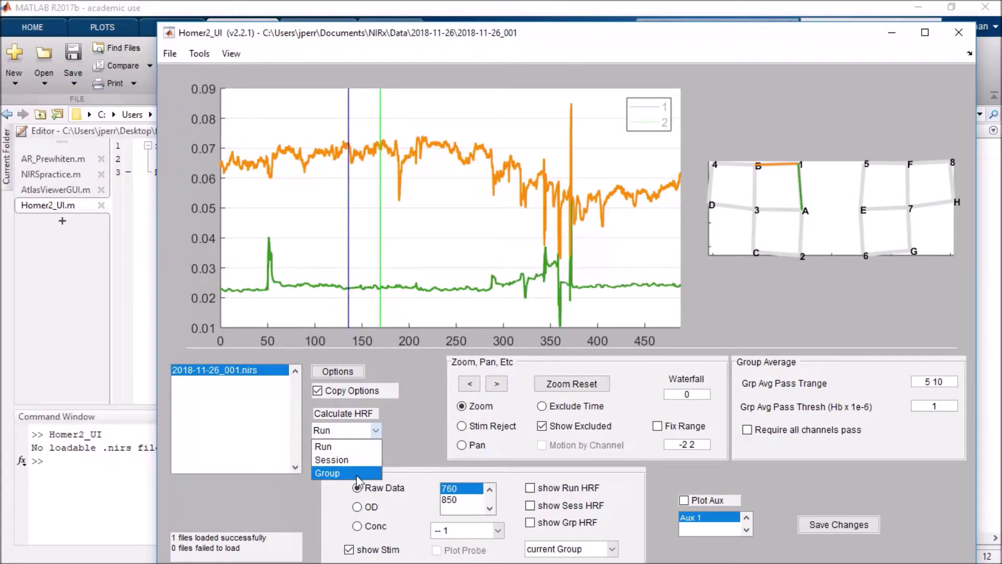
pyautogui.click(357, 474)
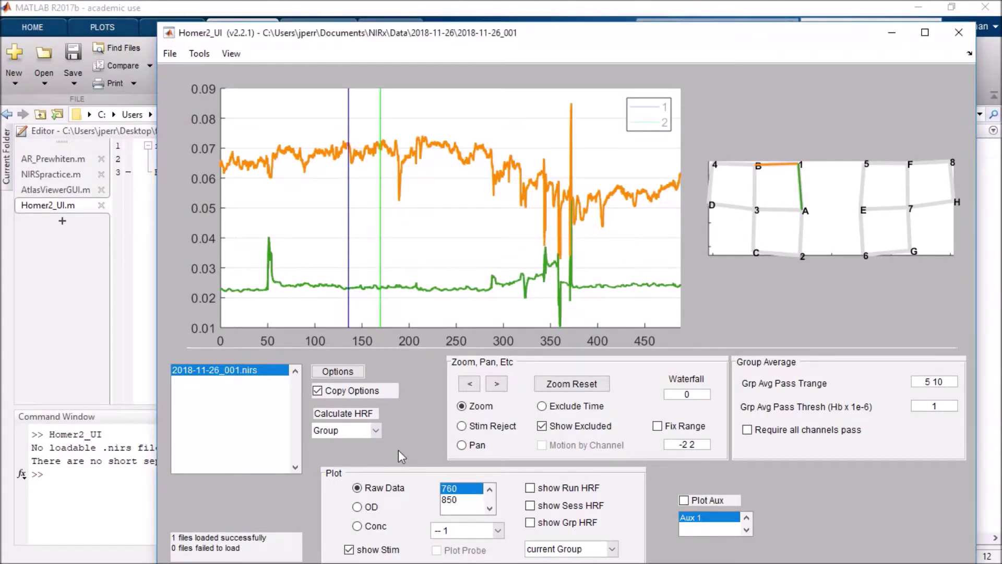
pyautogui.click(174, 57)
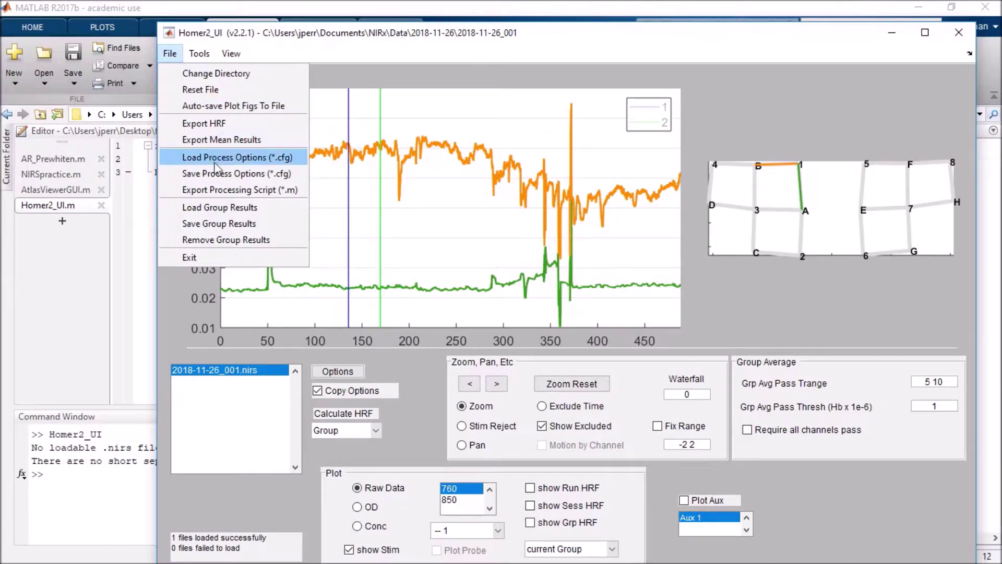
pyautogui.click(227, 224)
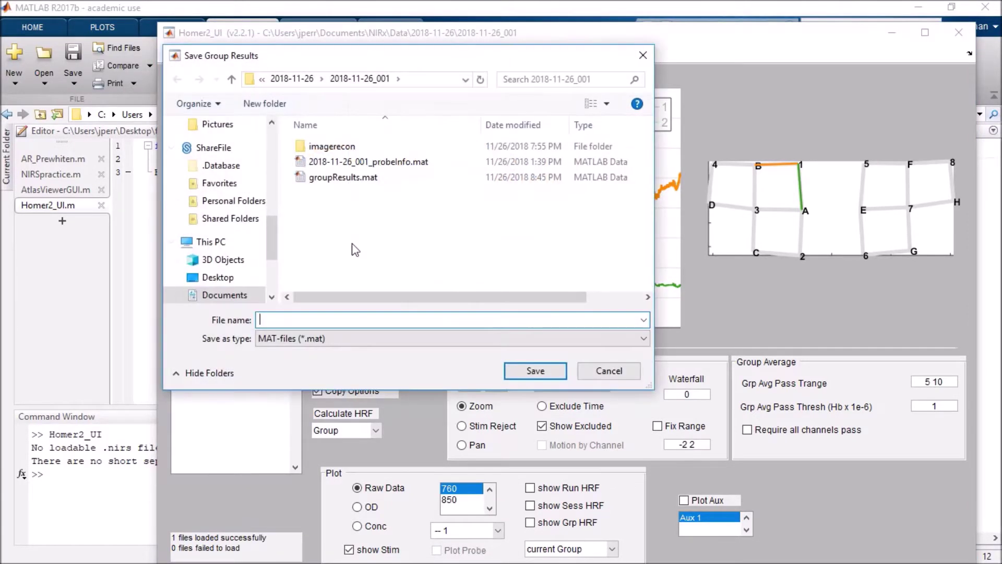
pyautogui.click(344, 178)
pyautogui.click(533, 369)
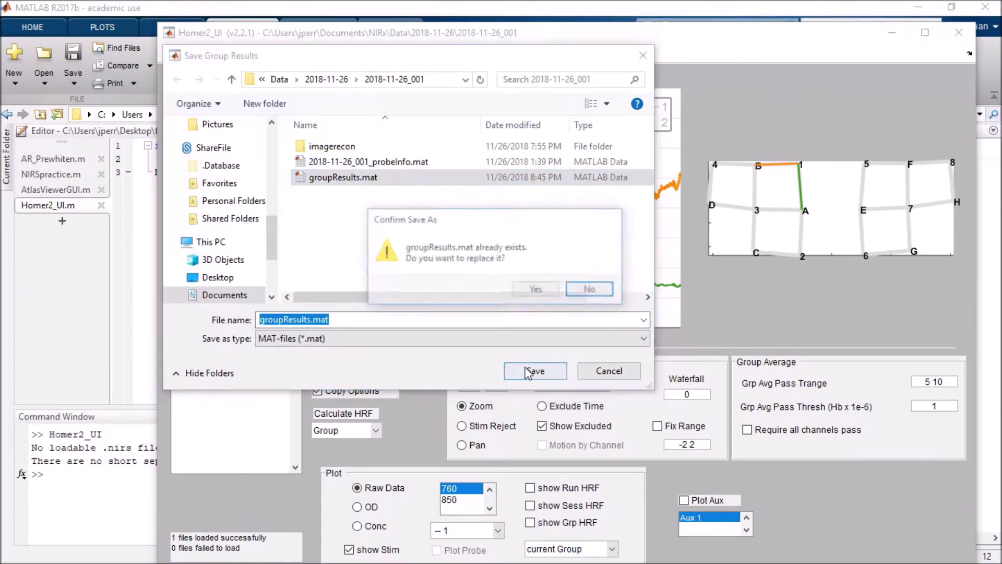
pyautogui.click(532, 290)
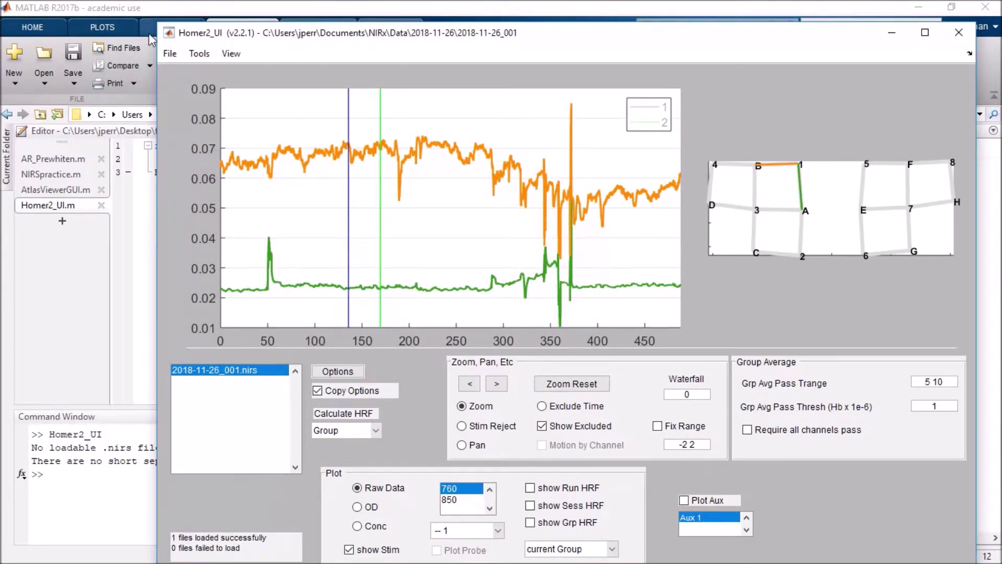
pyautogui.click(139, 14)
# - Run AtlasViewerGUI.m to open the atlas viewer on the 2018-11-26_001 session's 16 probe points
pyautogui.click(96, 186)
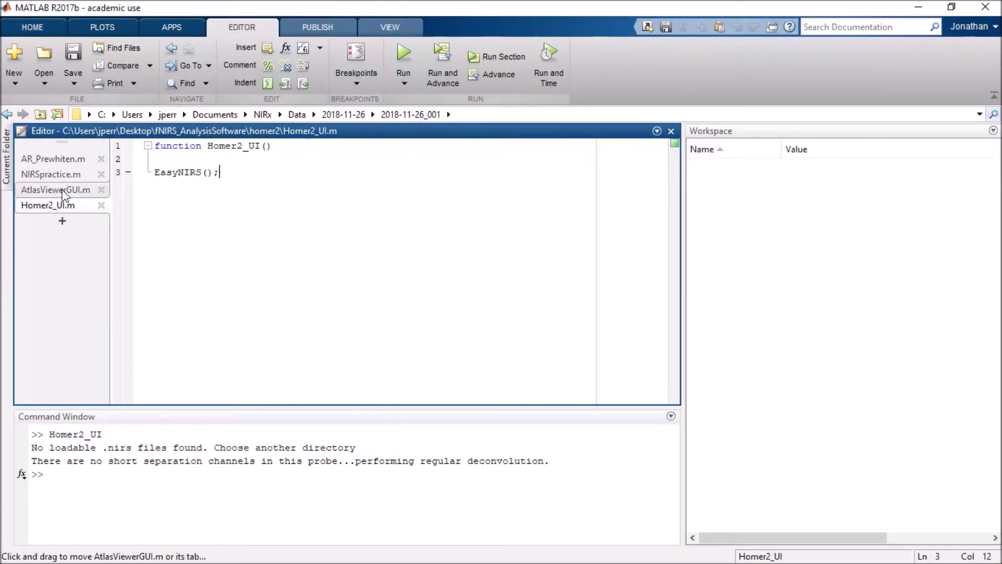
pyautogui.click(402, 55)
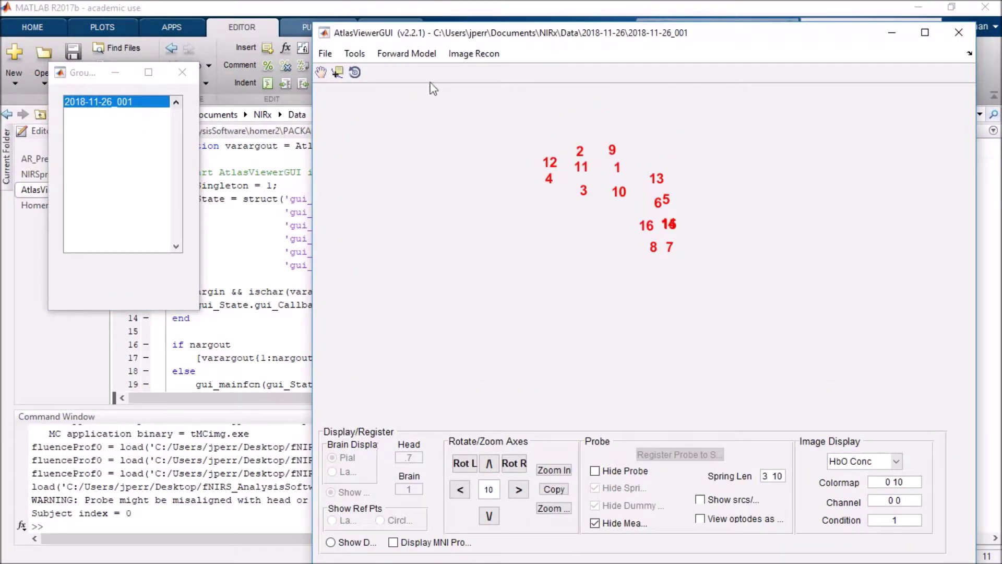
pyautogui.click(354, 53)
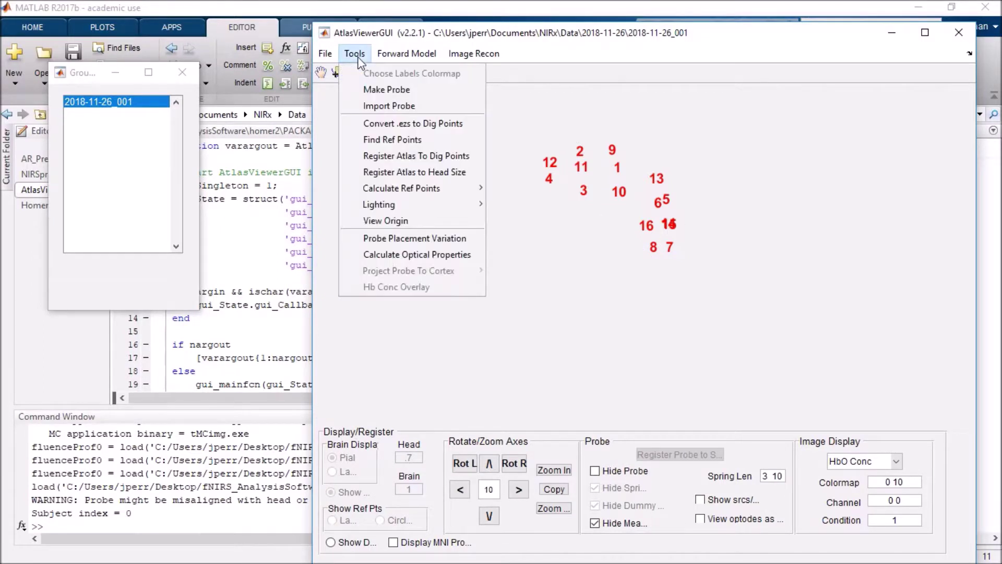
# - Register the atlas to the digitized points and rotate the head to a top view
pyautogui.click(408, 156)
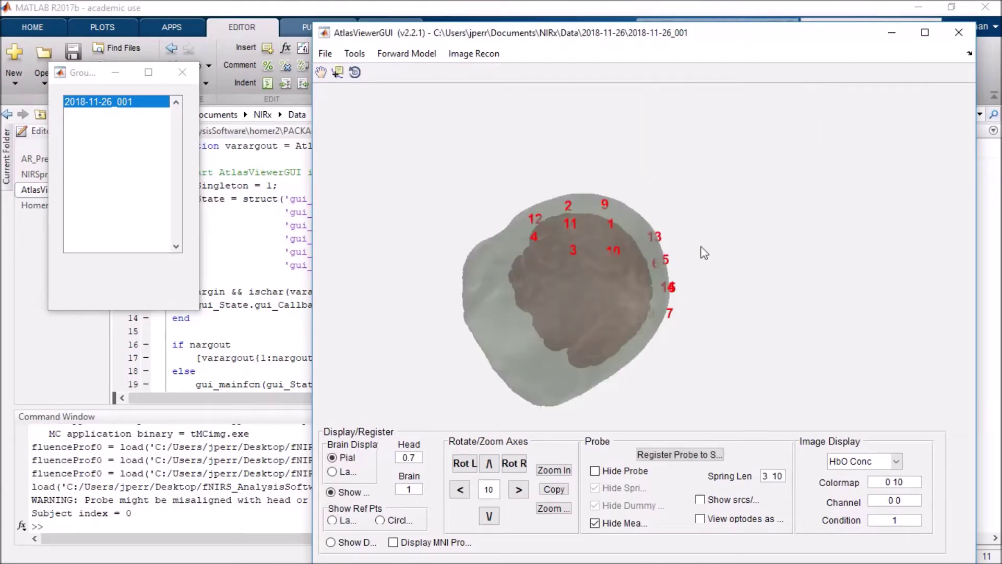
pyautogui.click(355, 74)
pyautogui.moveTo(613, 257); pyautogui.dragTo(538, 369)
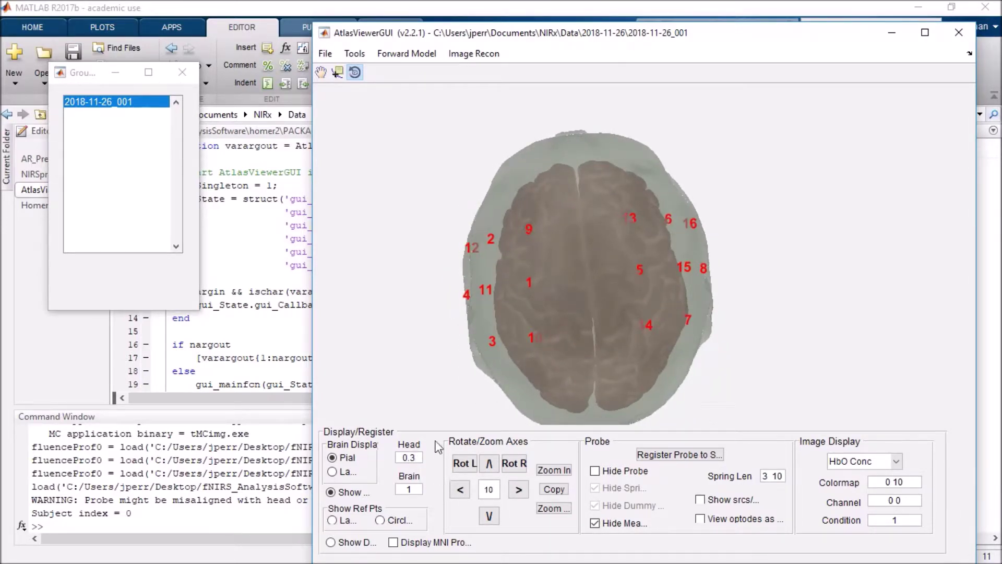
# - Set head opacity to 0.3, maximize the viewer, and register the probe to the surface
pyautogui.press('Return')
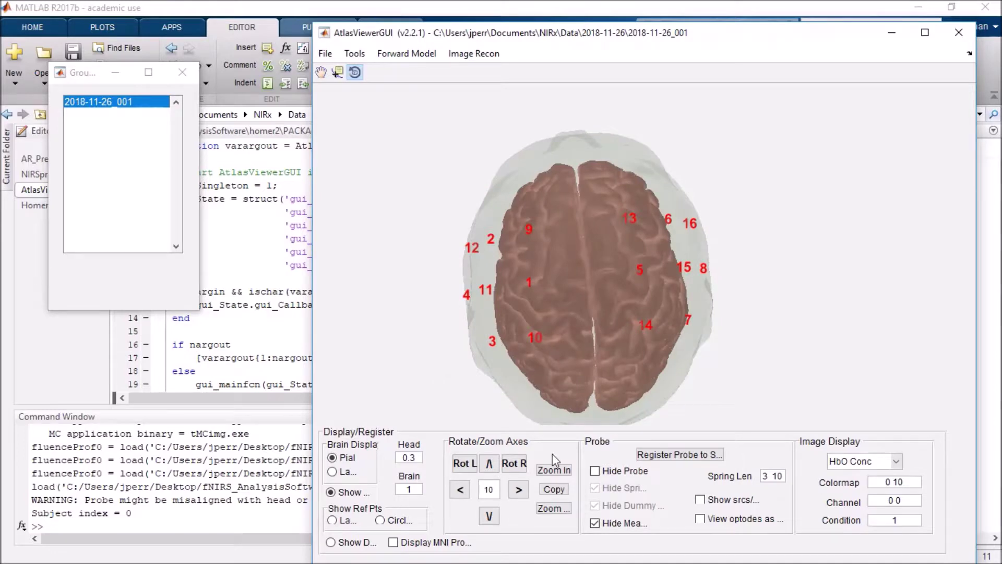
pyautogui.click(681, 459)
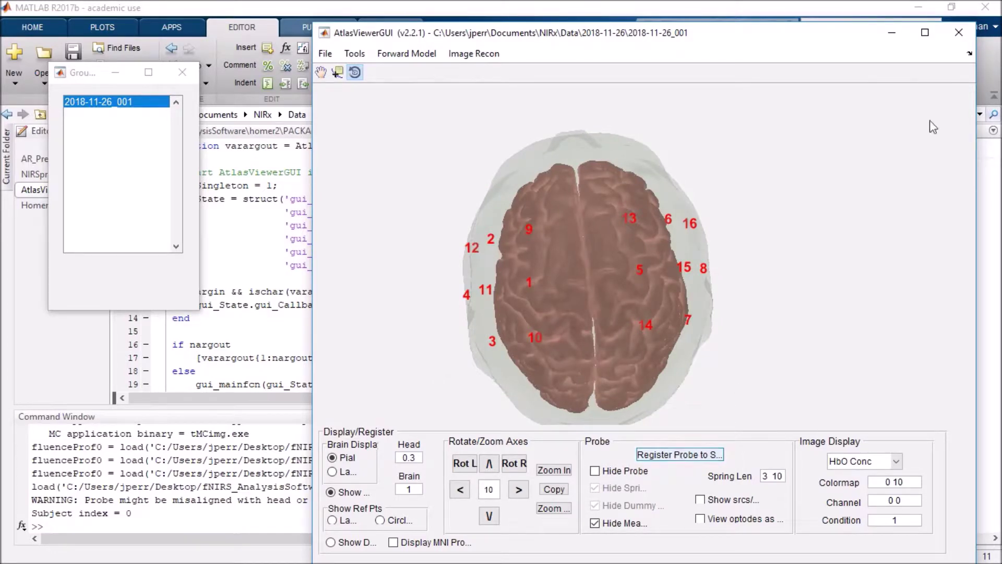
pyautogui.click(925, 32)
pyautogui.click(553, 448)
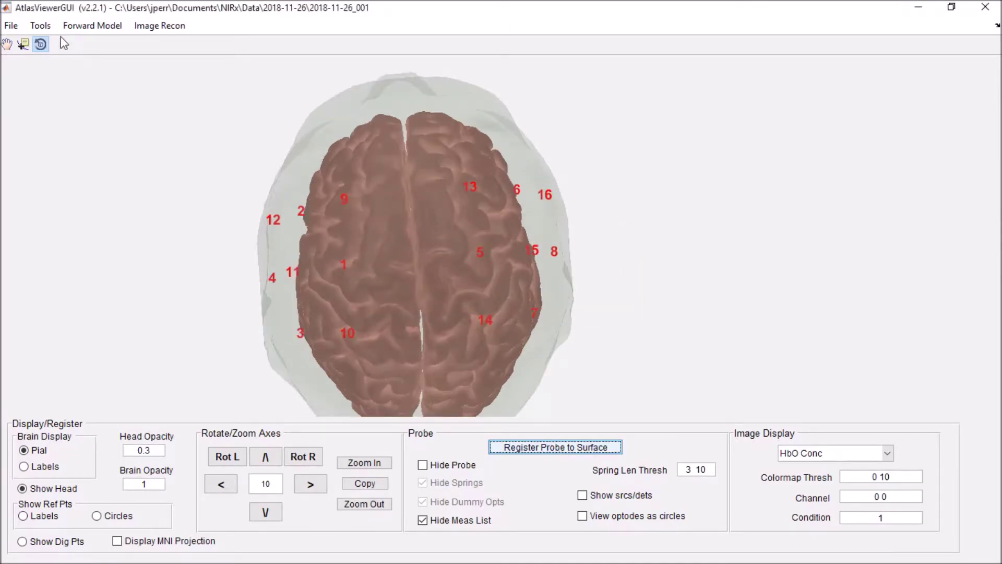
pyautogui.click(40, 25)
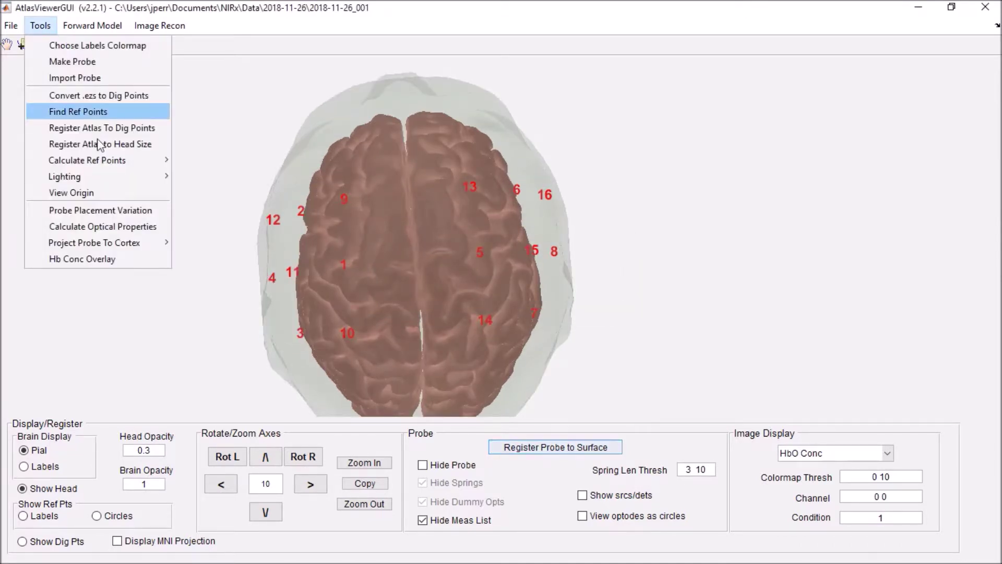
# - Add an Hb concentration overlay with tRangeMin 0 and tRangeMax 24
pyautogui.click(111, 260)
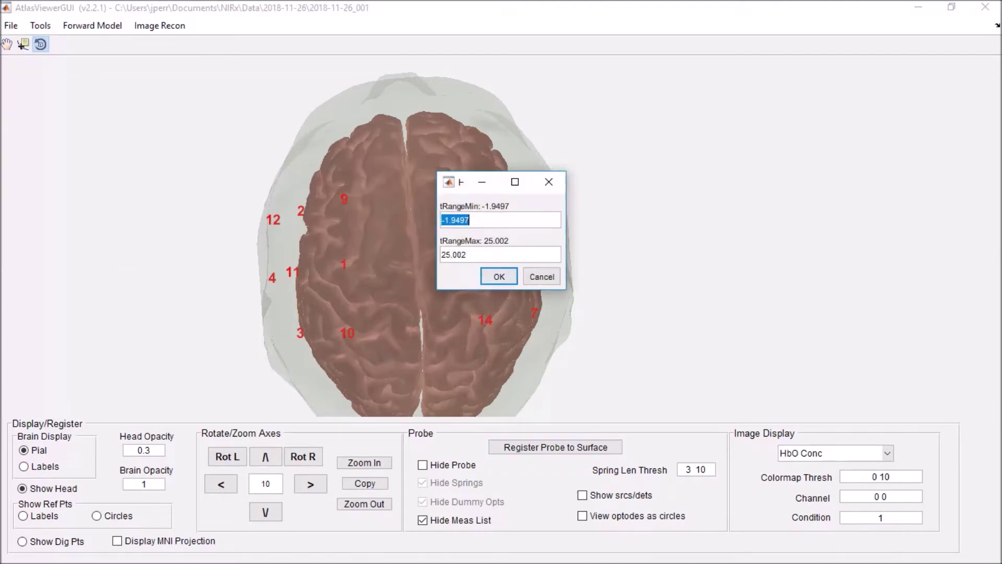
pyautogui.write('0')
pyautogui.doubleClick(457, 255)
pyautogui.moveTo(456, 256); pyautogui.dragTo(443, 256)
pyautogui.write('24')
pyautogui.click(499, 276)
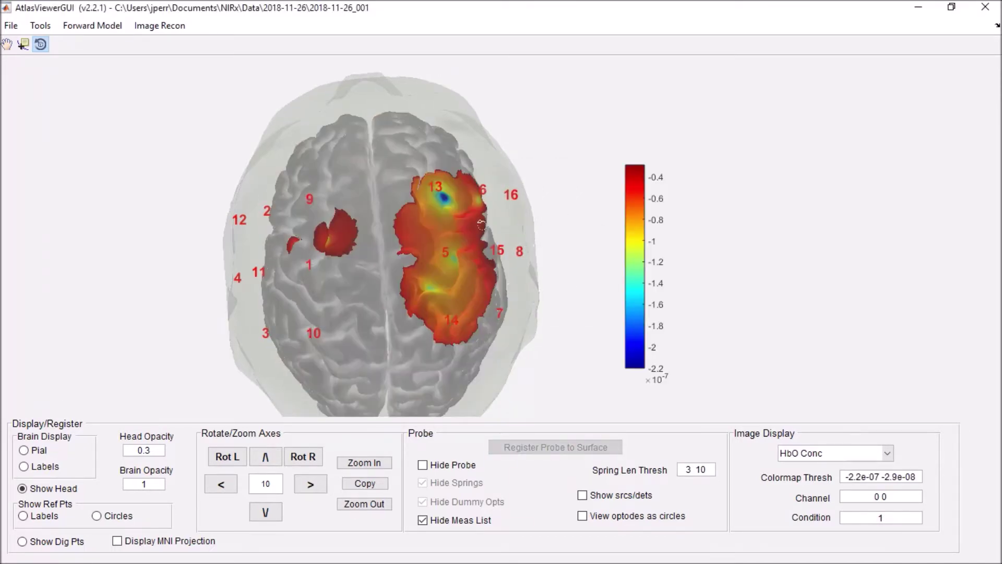
# - Show condition 2's HbO map, rescaled to -1.7e-07 to -4.8e-08, and select the colormap threshold
pyautogui.moveTo(445, 279); pyautogui.dragTo(442, 283)
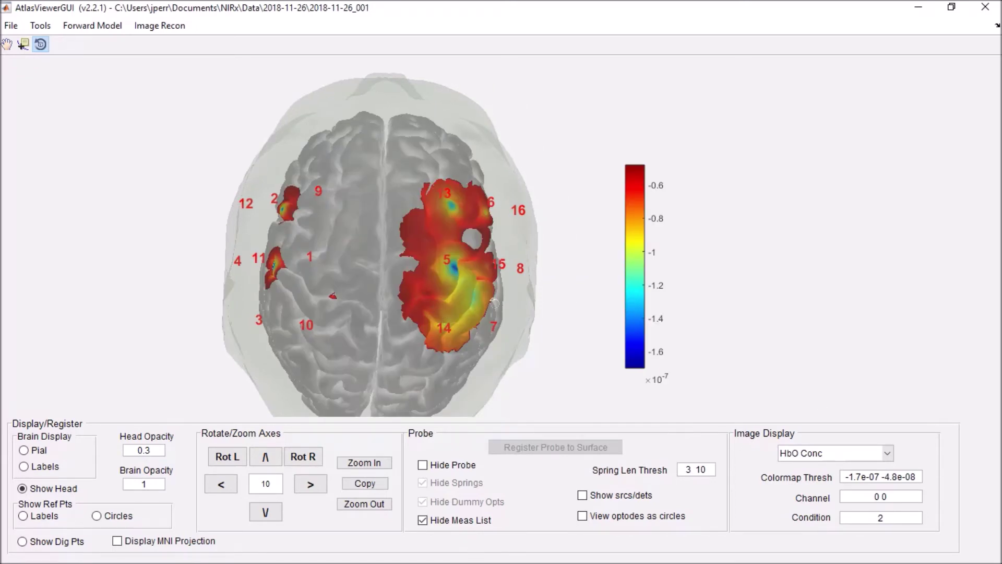
pyautogui.moveTo(911, 476); pyautogui.dragTo(846, 476)
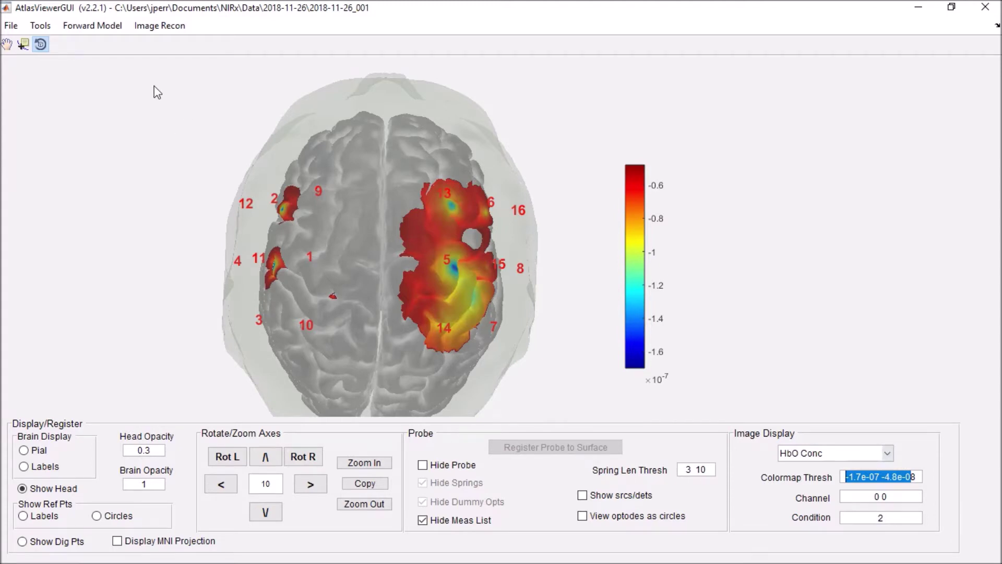
# - Project the current subject's optodes to the cortex and review the 16-optode MNI label table
pyautogui.click(51, 24)
pyautogui.moveTo(122, 242)
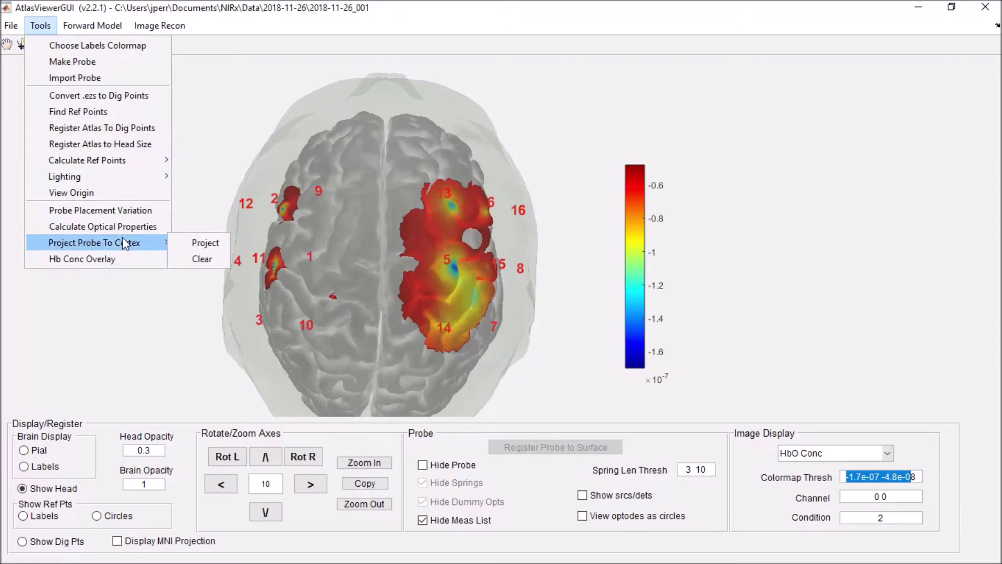
pyautogui.click(197, 247)
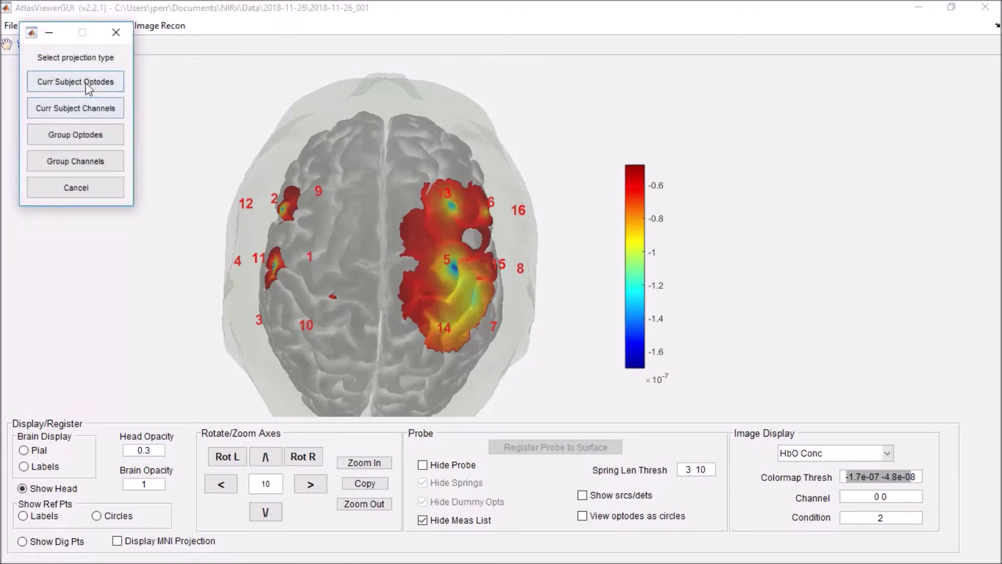
pyautogui.click(87, 84)
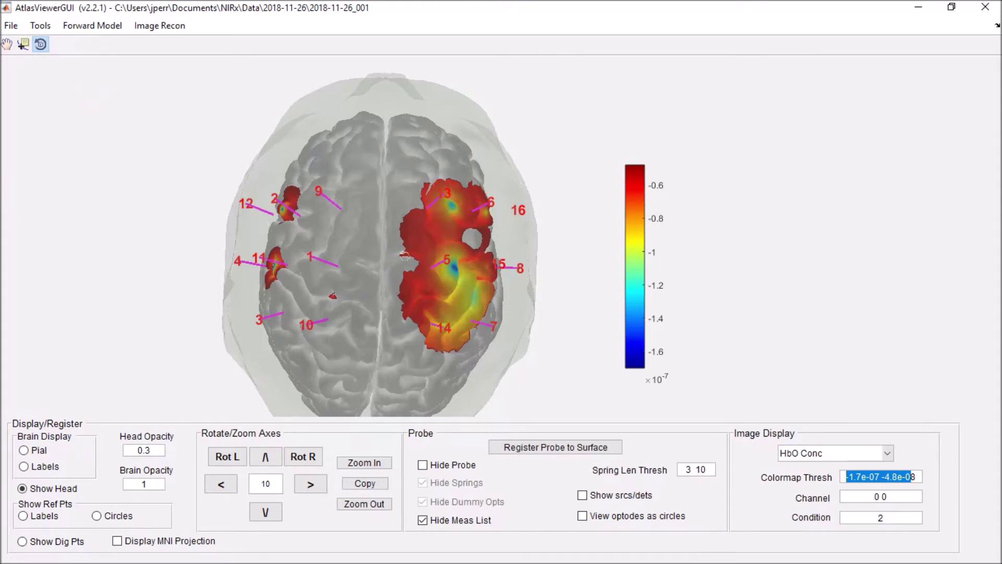
pyautogui.moveTo(297, 93); pyautogui.dragTo(472, 62)
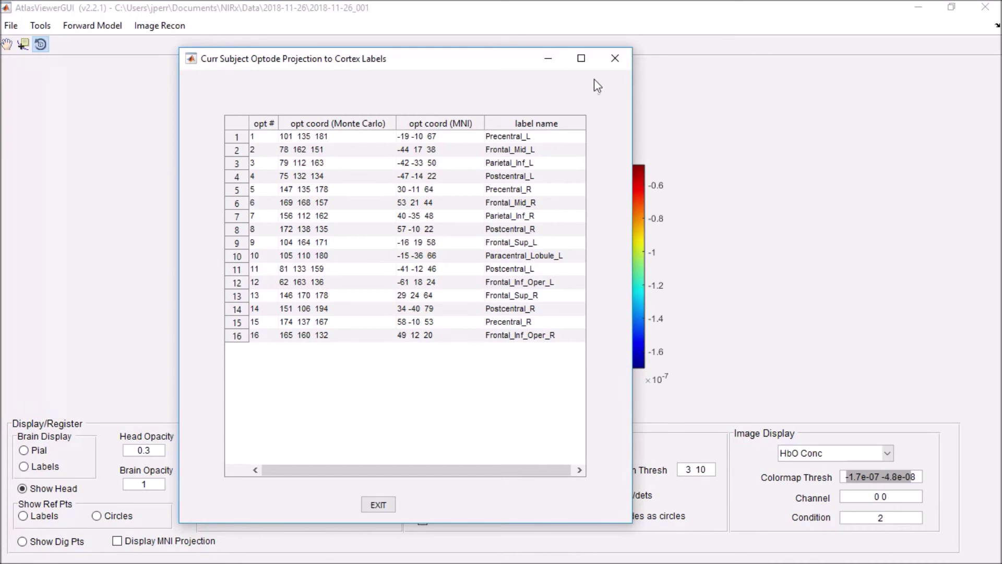
pyautogui.click(614, 60)
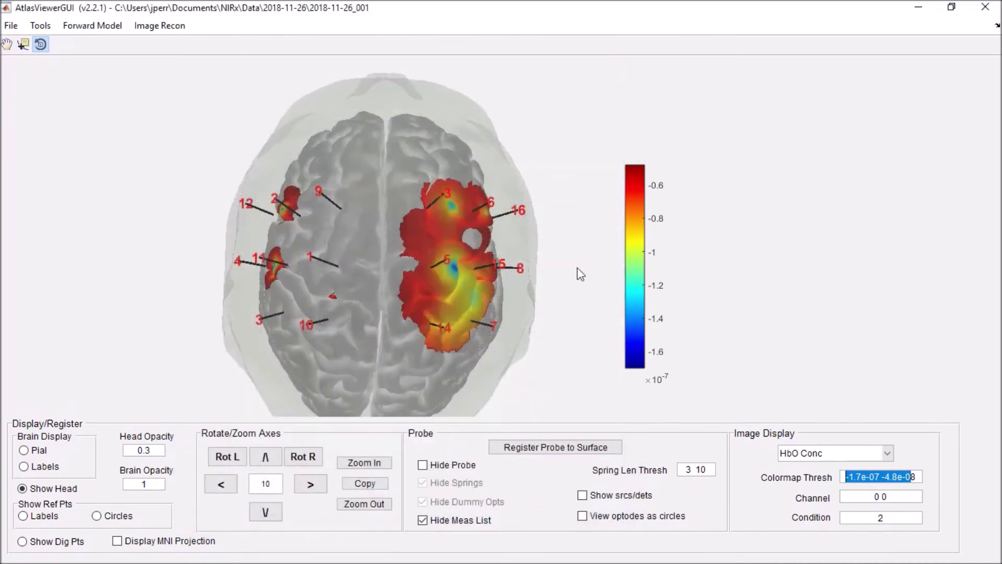